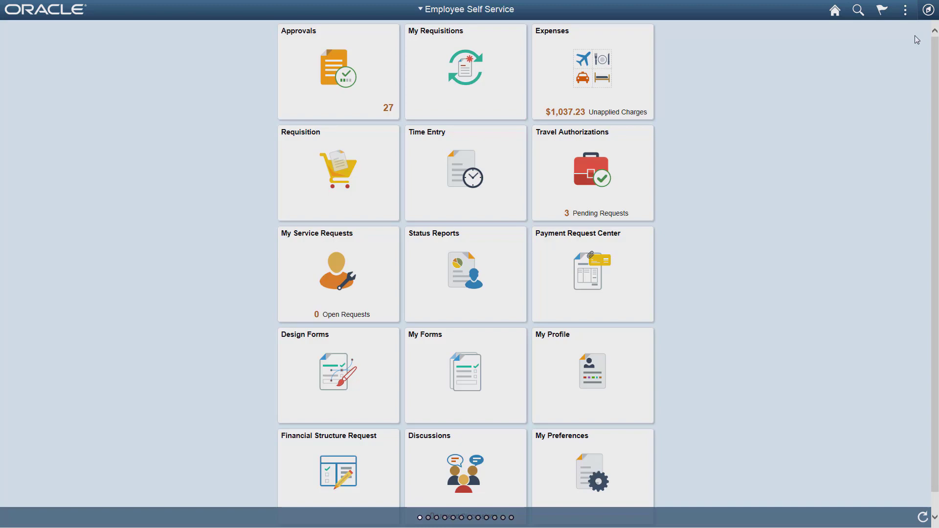
Go to the Define Business Unit Item search under Items > Define Items and Attributes.
click(928, 9)
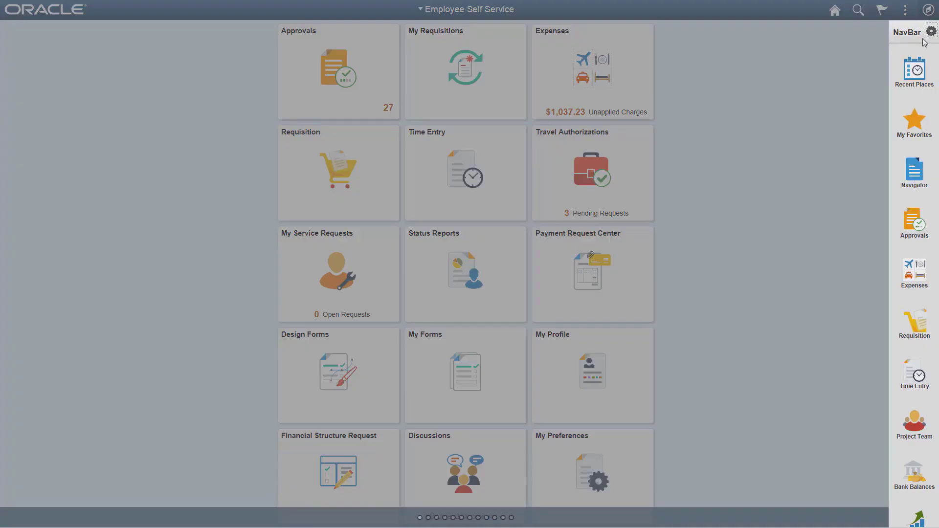
click(911, 171)
click(867, 408)
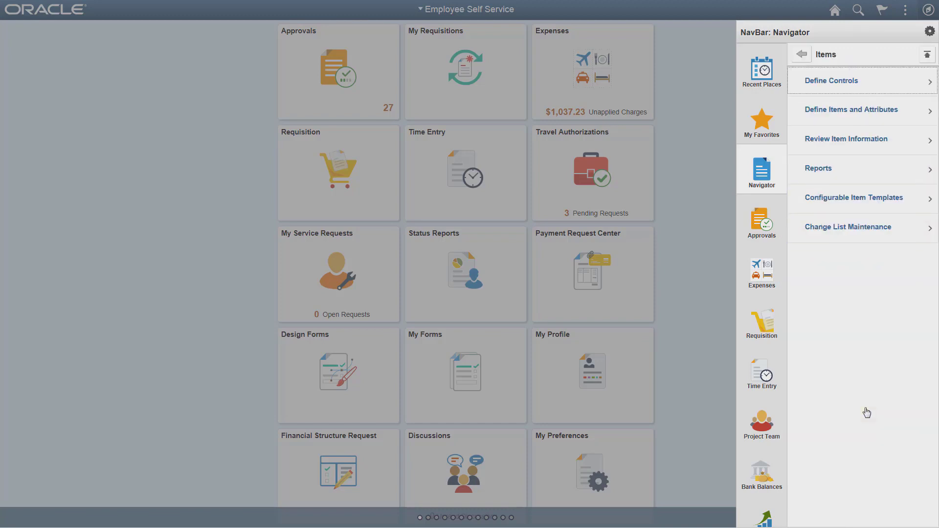
click(854, 120)
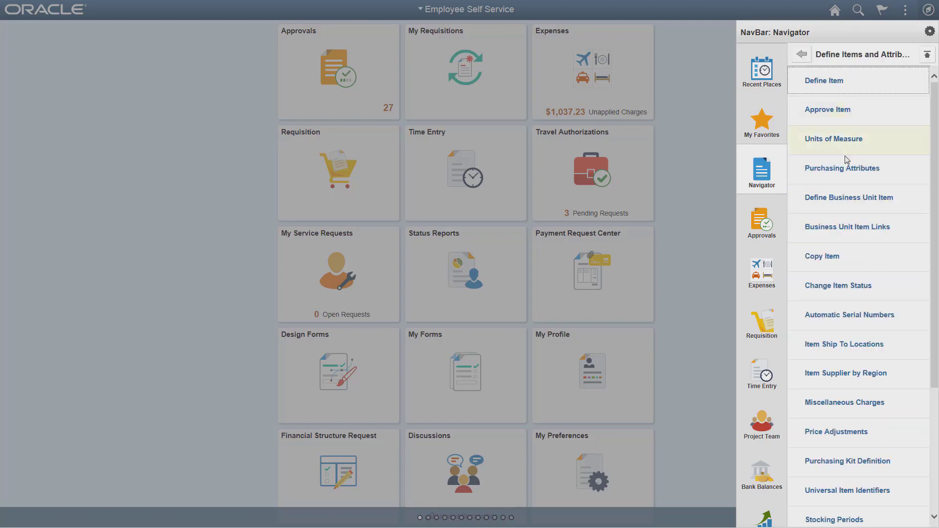
click(841, 199)
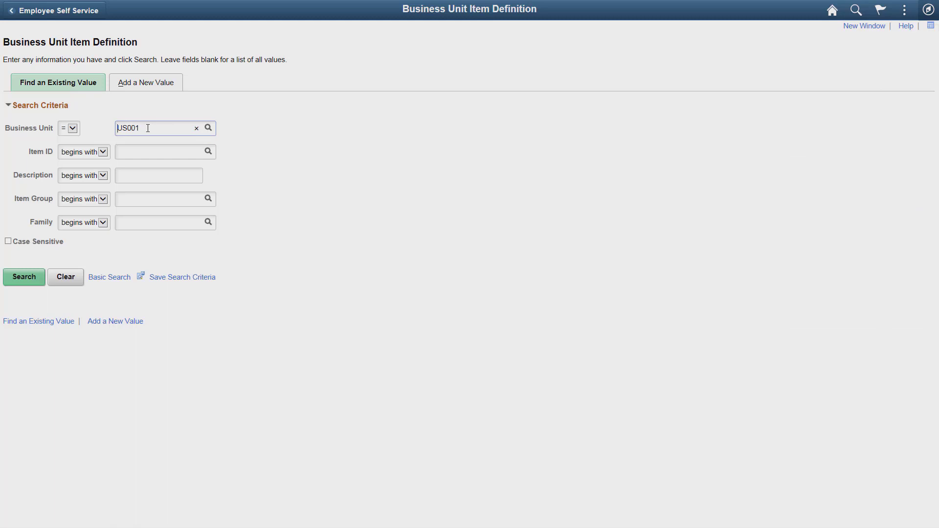
Search unit WCCHI for item HC42142503 and view its substitute HC42142502.
double_click(134, 129)
text(WCCHI)
click(126, 153)
text(HC42142503)
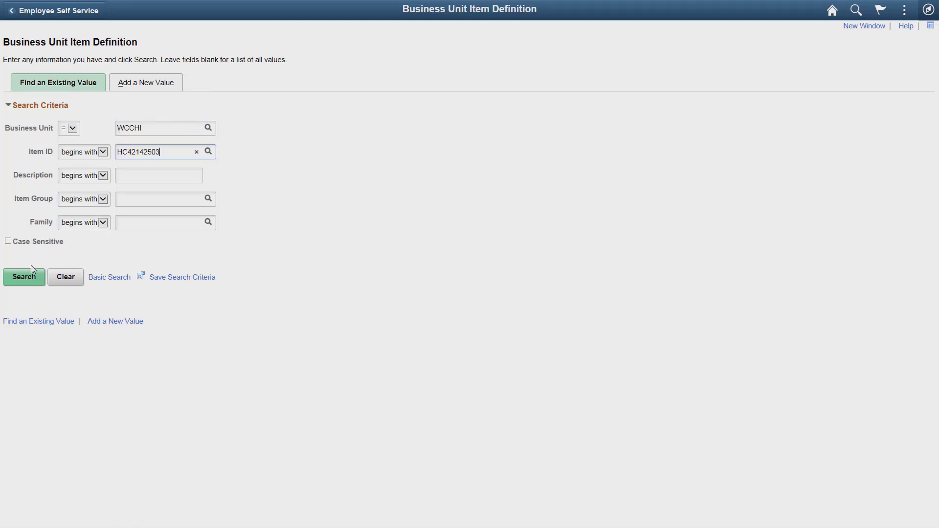
click(24, 277)
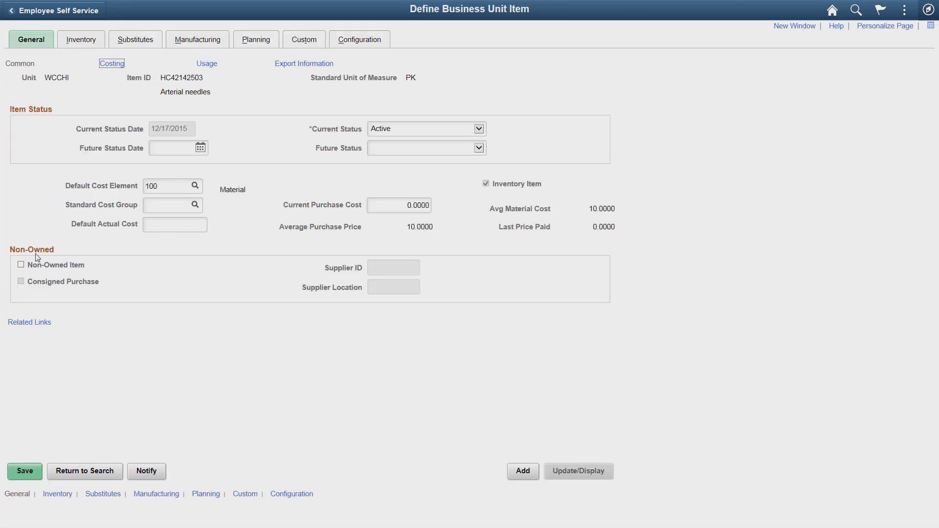
click(153, 45)
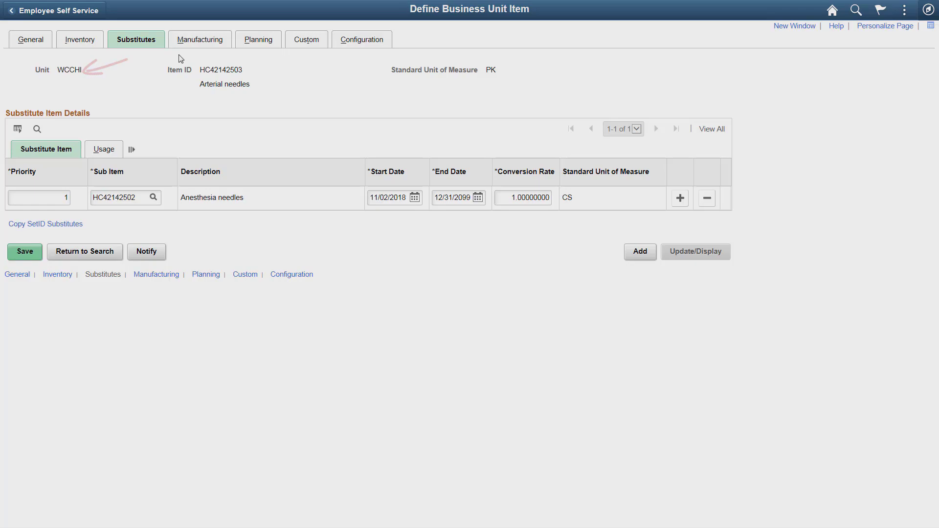
Open Inventory's Reservation/Backorder Rules page and retrieve rule code ITSUB.
click(927, 10)
click(920, 183)
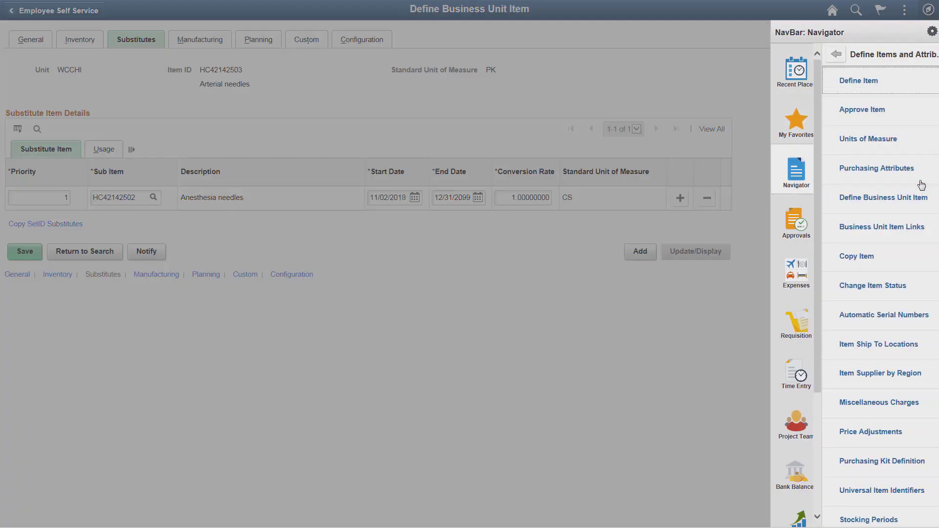
click(800, 55)
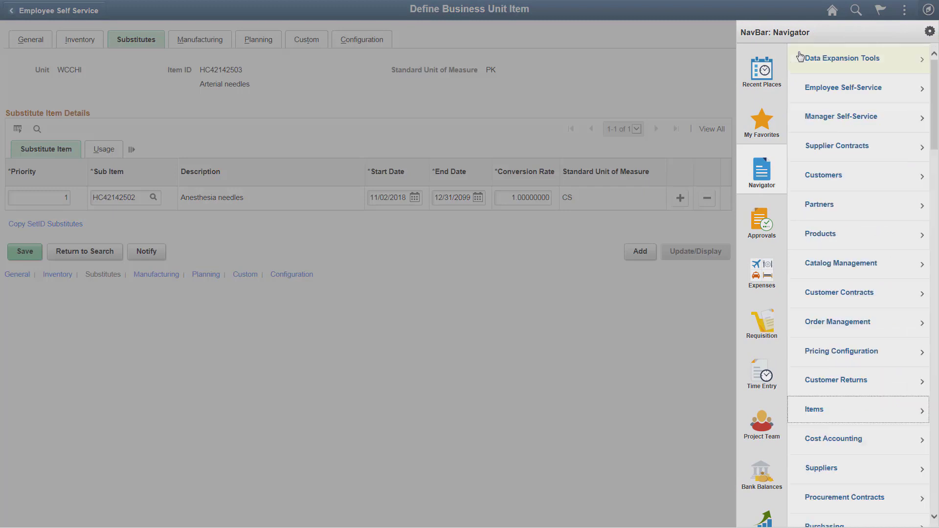
scroll(937, 158, down, 5)
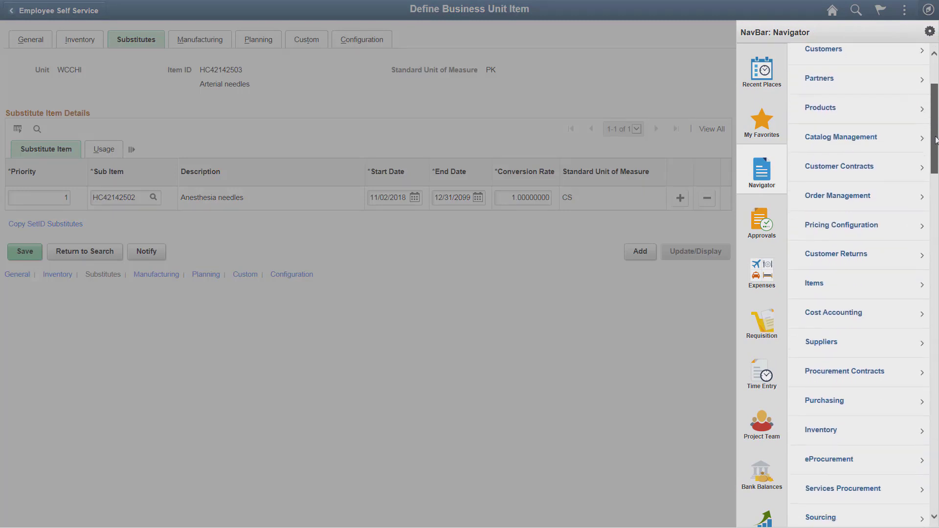
click(851, 328)
click(856, 166)
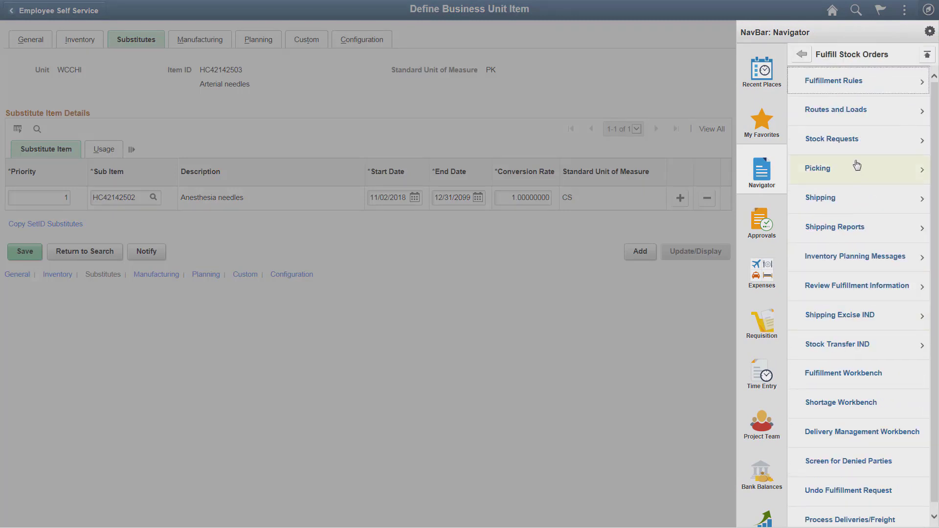
click(854, 82)
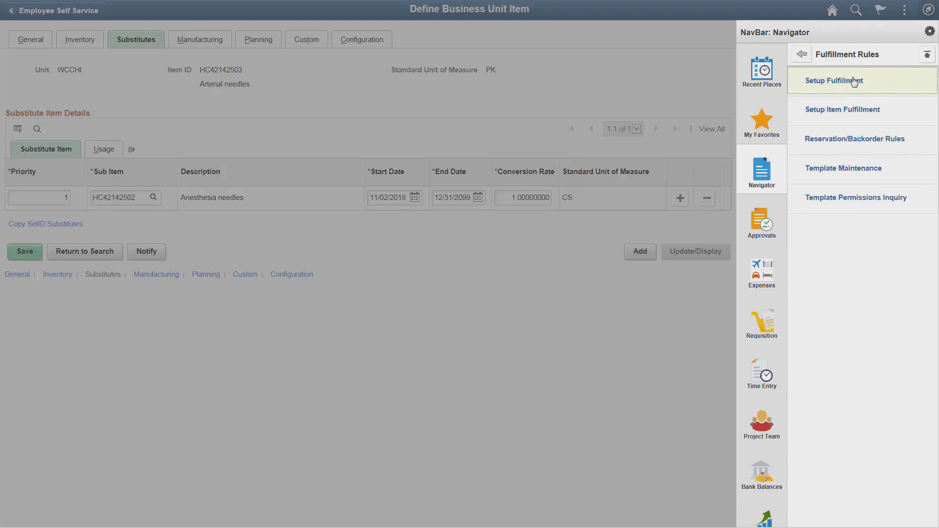
click(856, 140)
text(ITSUB)
click(38, 196)
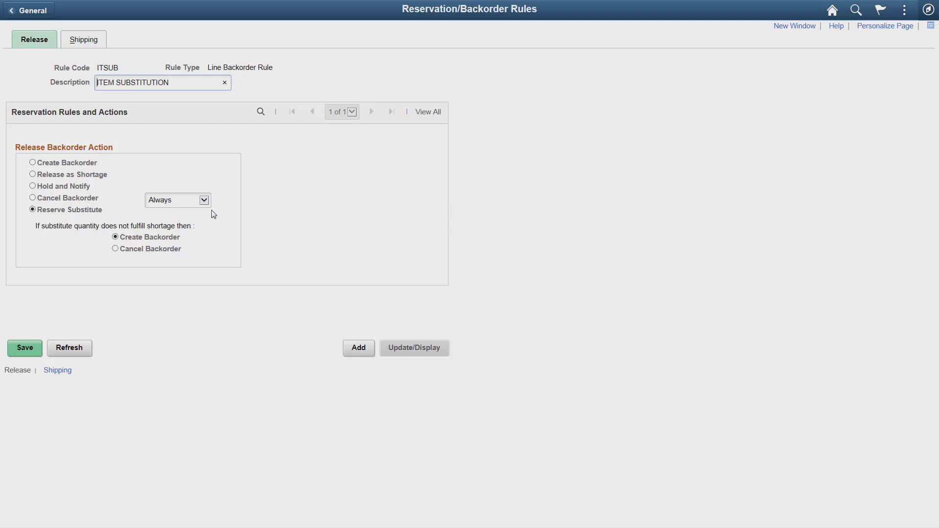
Make ITSUB reserve a substitute when Shortage Quantity equals 10 Percent of Requested, then save.
click(204, 201)
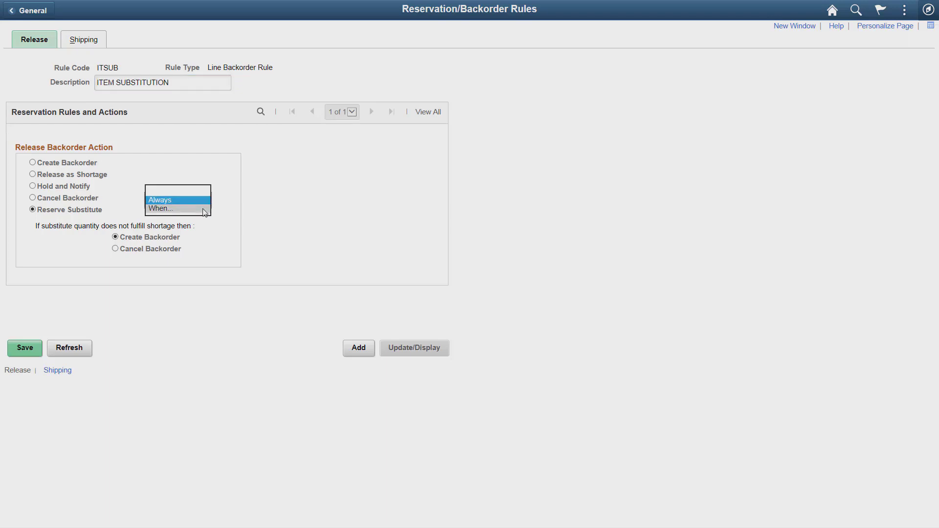
click(204, 209)
click(107, 352)
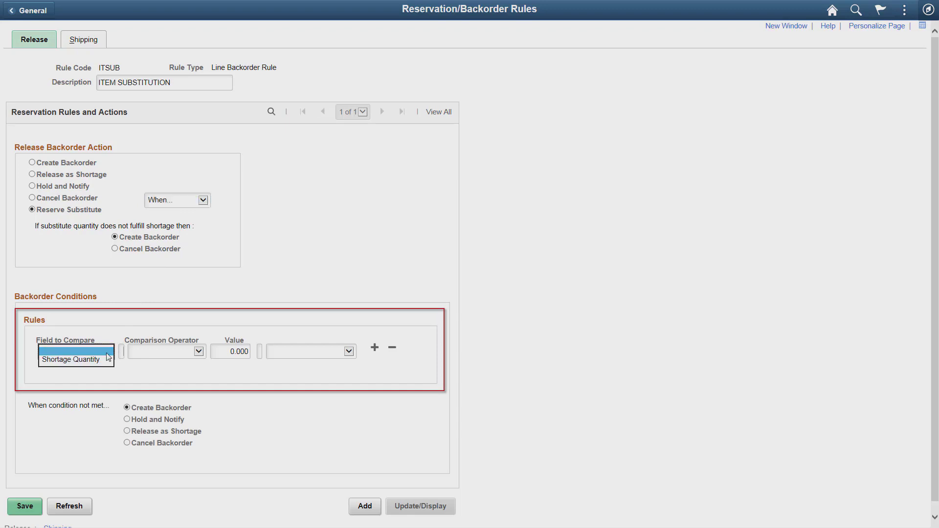
click(97, 360)
click(190, 351)
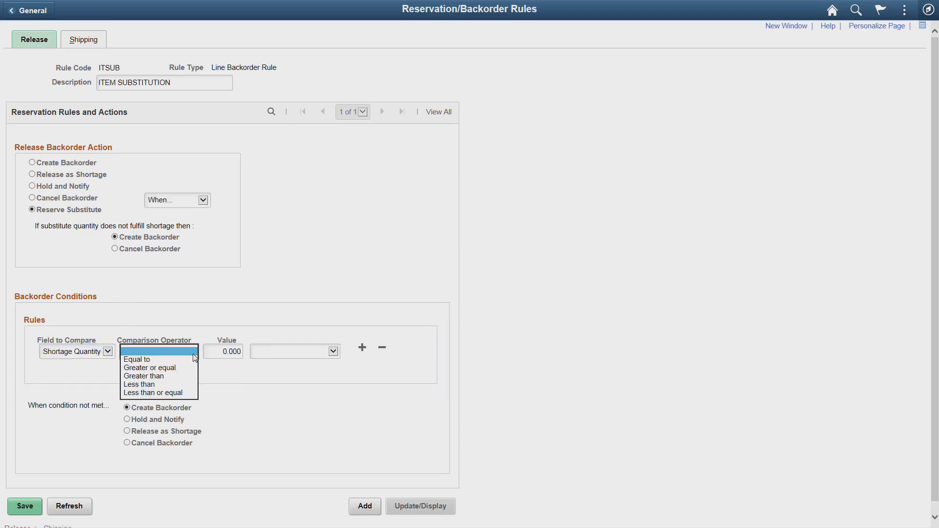
click(184, 363)
click(219, 352)
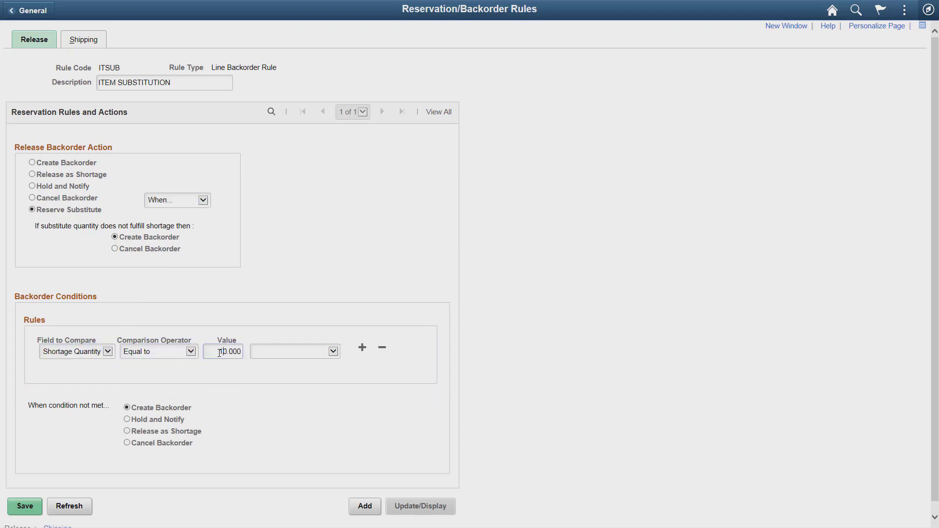
text(1)
click(260, 352)
click(260, 363)
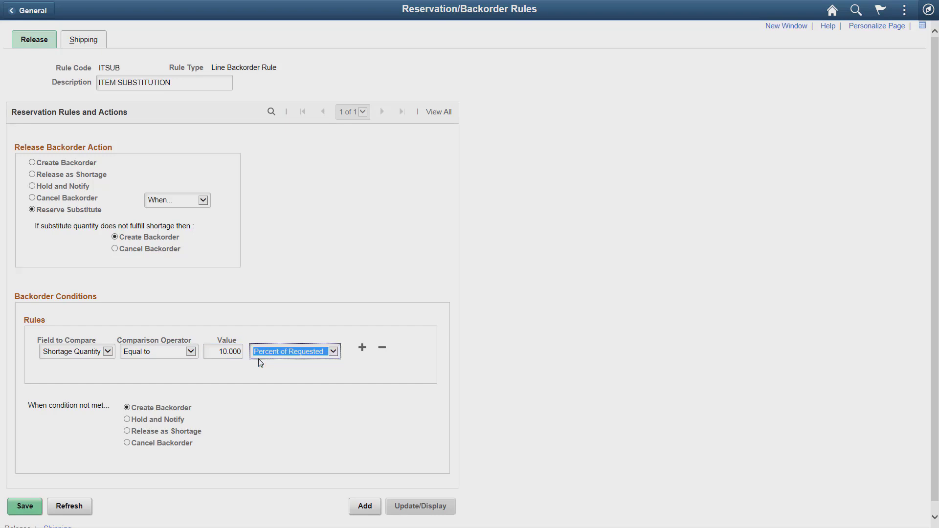
click(24, 507)
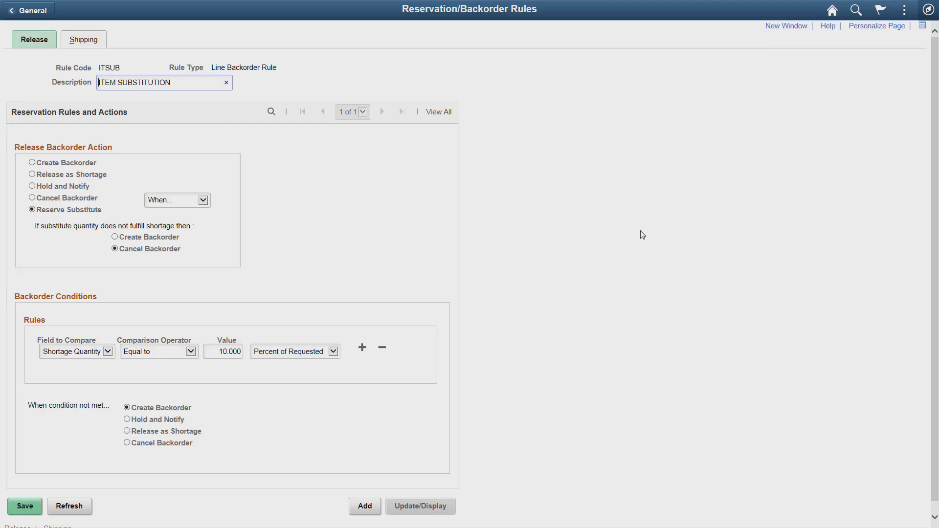
Open the Setup Fulfillment page for business unit WCCHI.
click(928, 10)
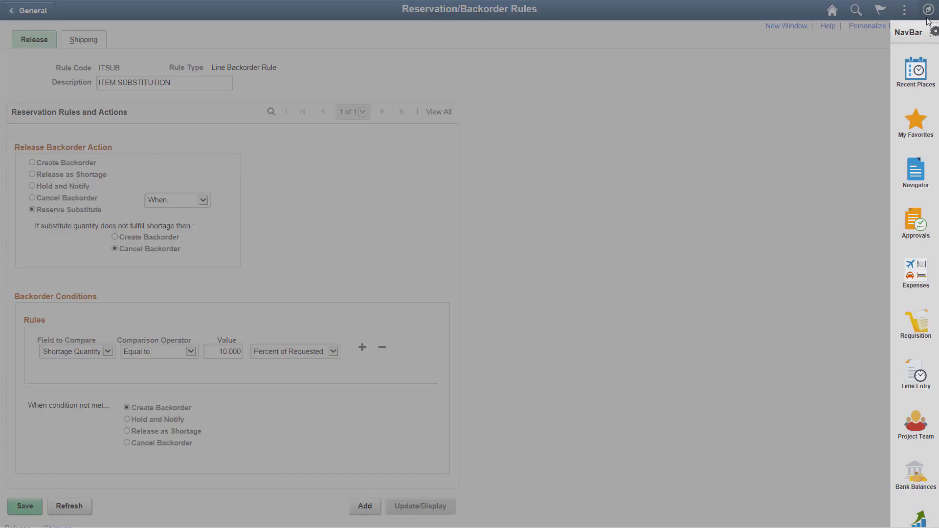
click(912, 175)
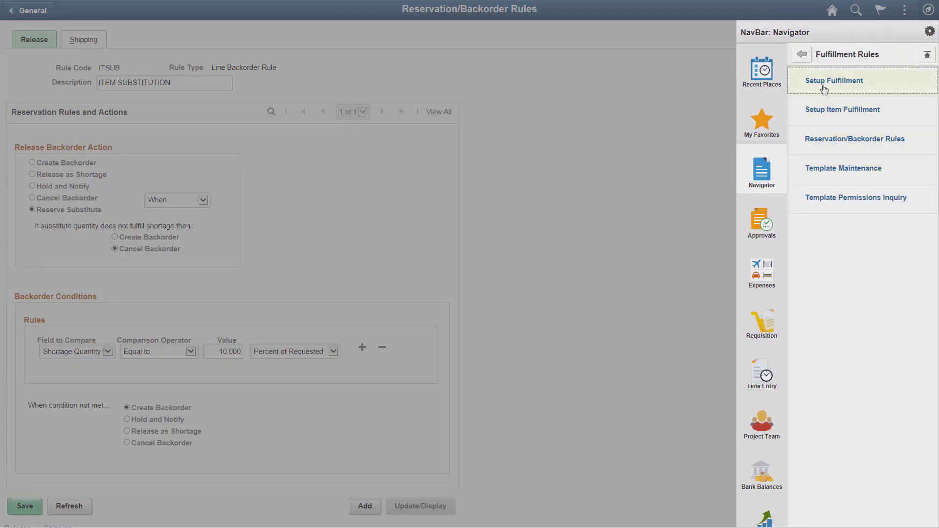
click(820, 83)
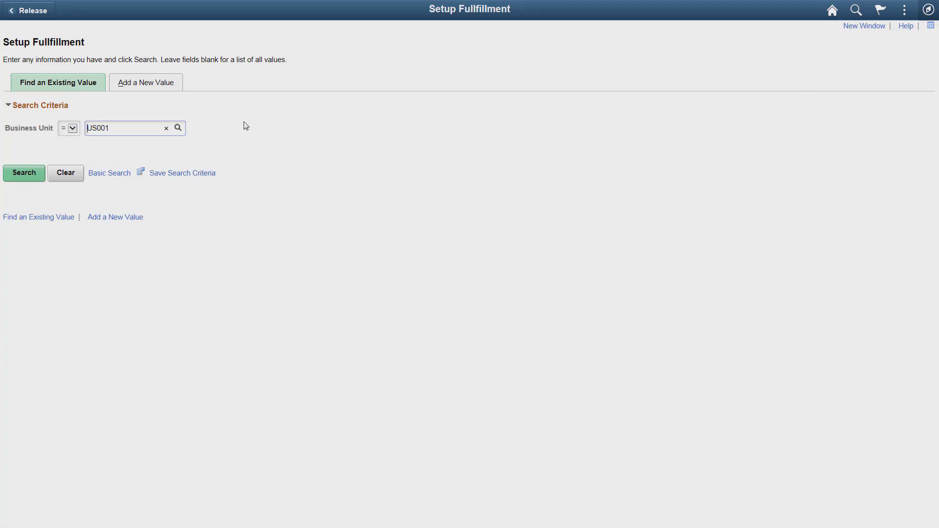
key(ctrl+a)
text(WCCHI)
click(22, 173)
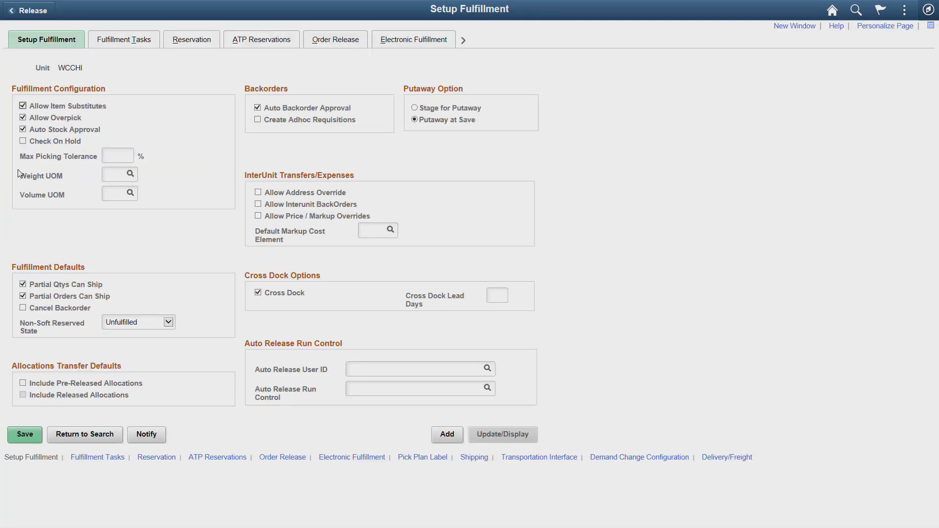
Set the Reservation tab's Line Backorder Rule to ITSUB and save.
click(170, 39)
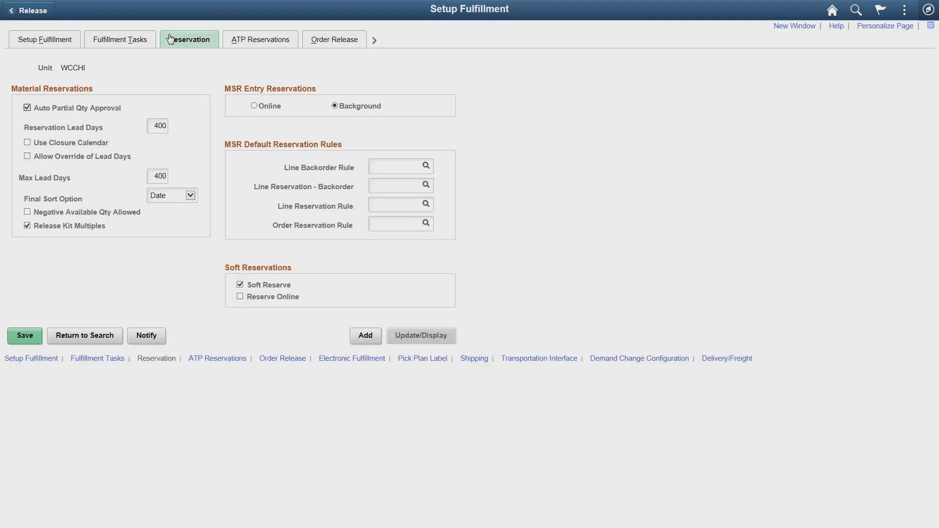
click(414, 165)
text(ITSUB)
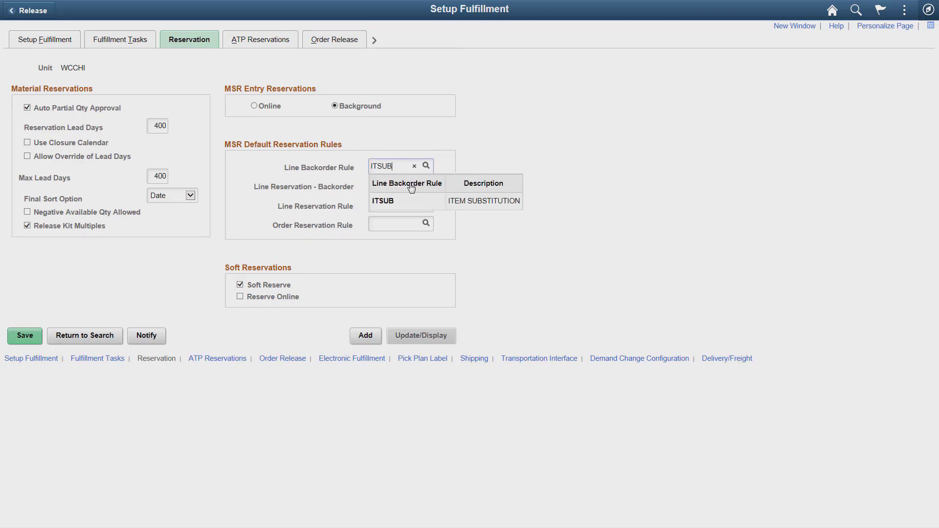
click(398, 203)
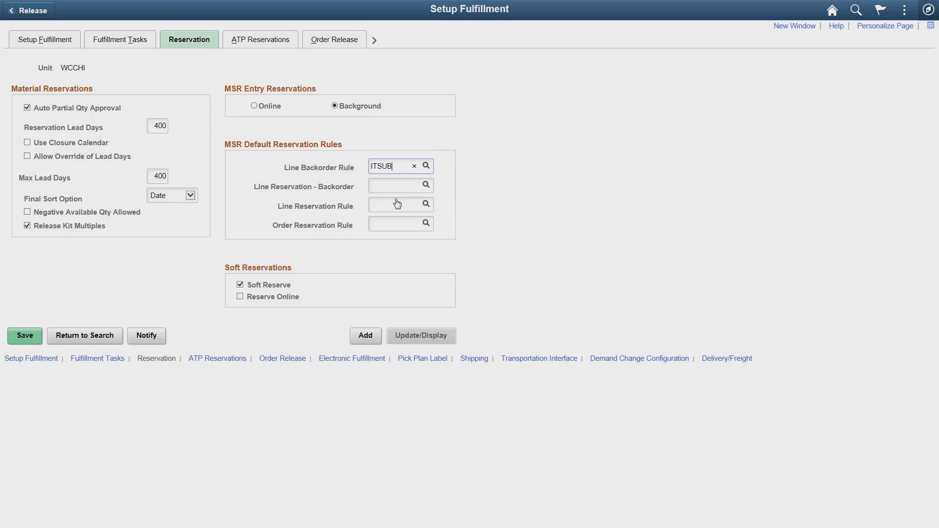
click(26, 336)
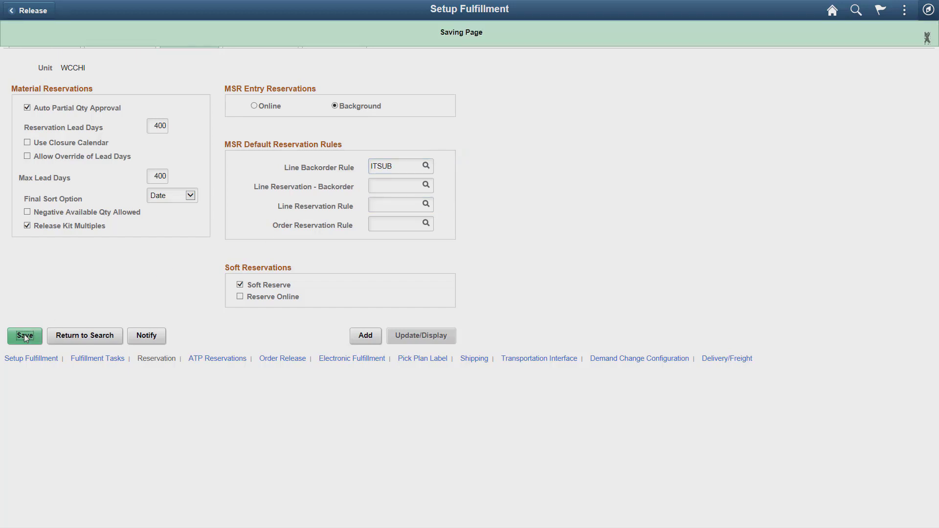
Open Setup Item Fulfillment for unit WCCHI and item HC42142503.
click(928, 11)
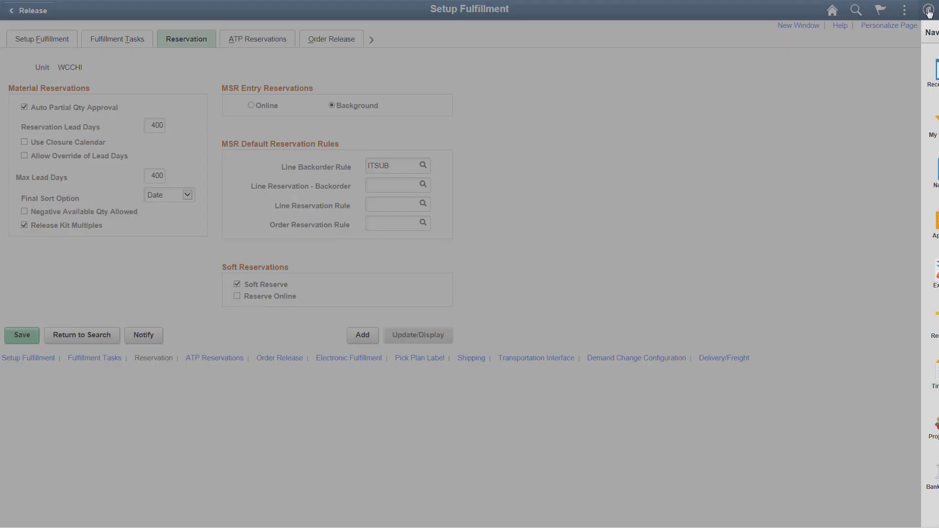
click(918, 170)
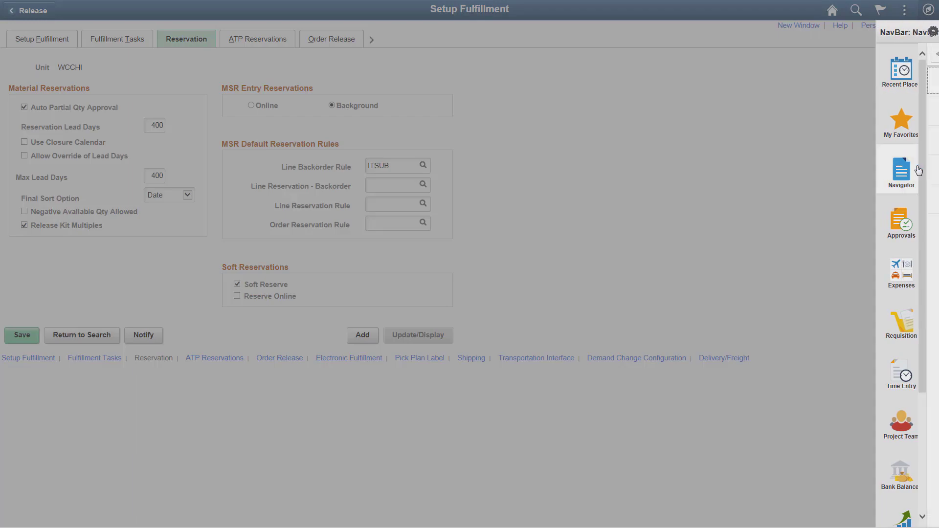
click(866, 112)
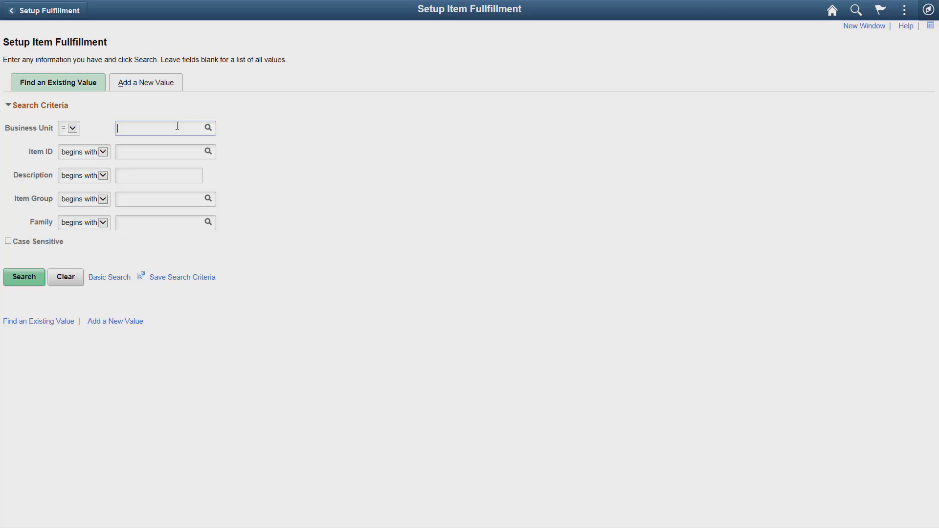
text(WCCHI)
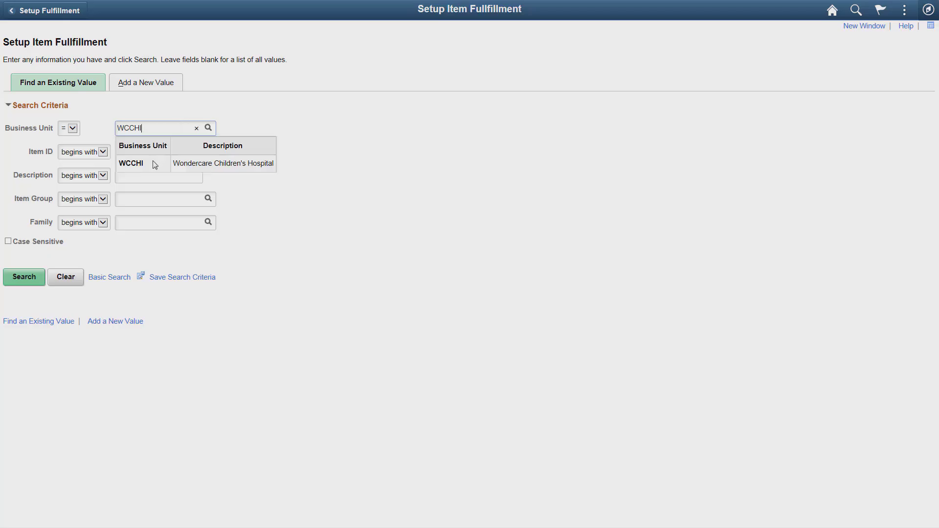
click(152, 151)
text(HC42142503)
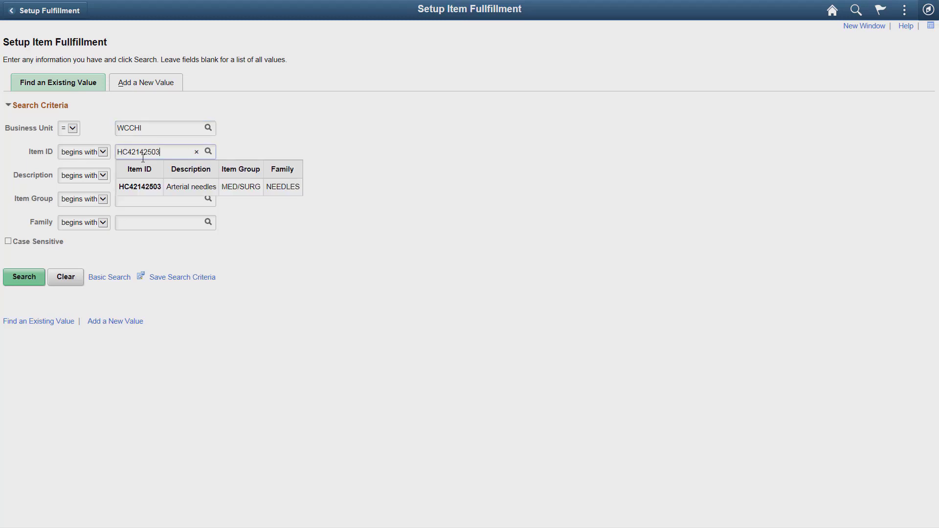
click(141, 187)
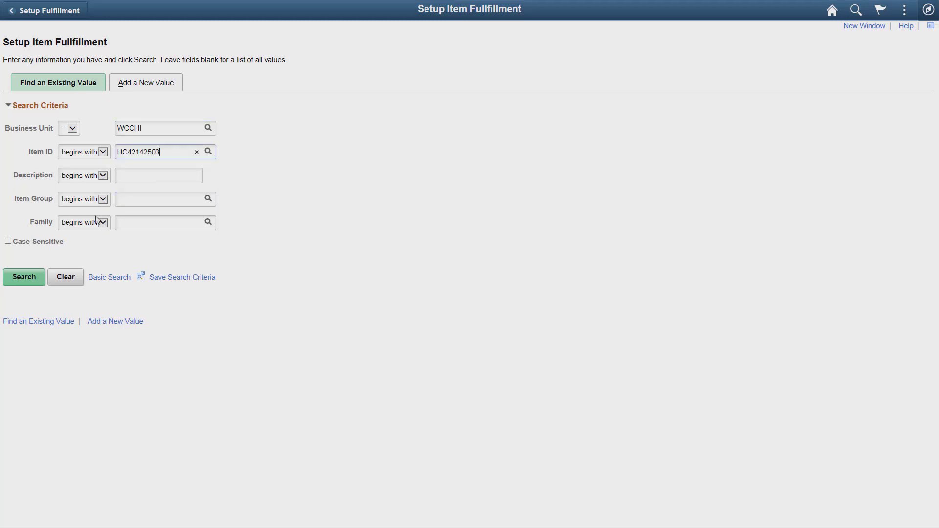
click(26, 278)
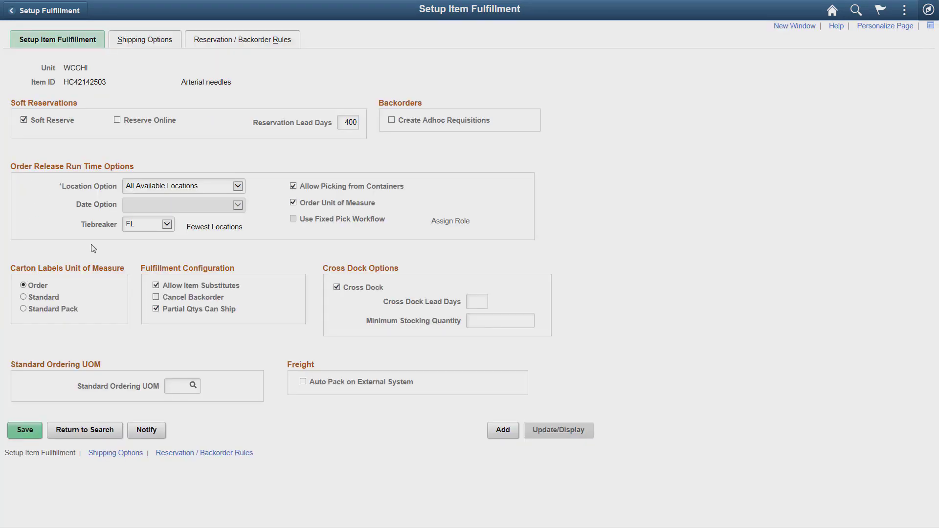
Set the item's Line Backorder Rule to ITSUB and save.
click(257, 41)
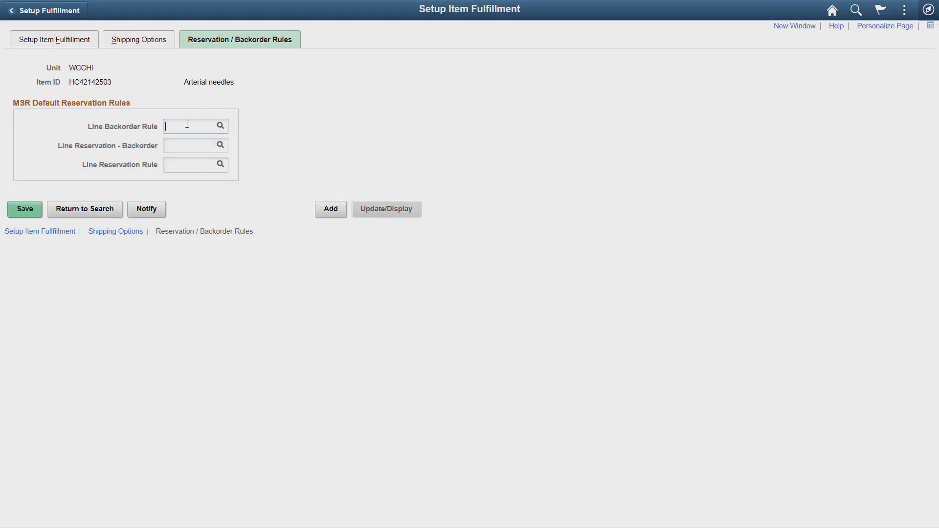
text(ITSUB)
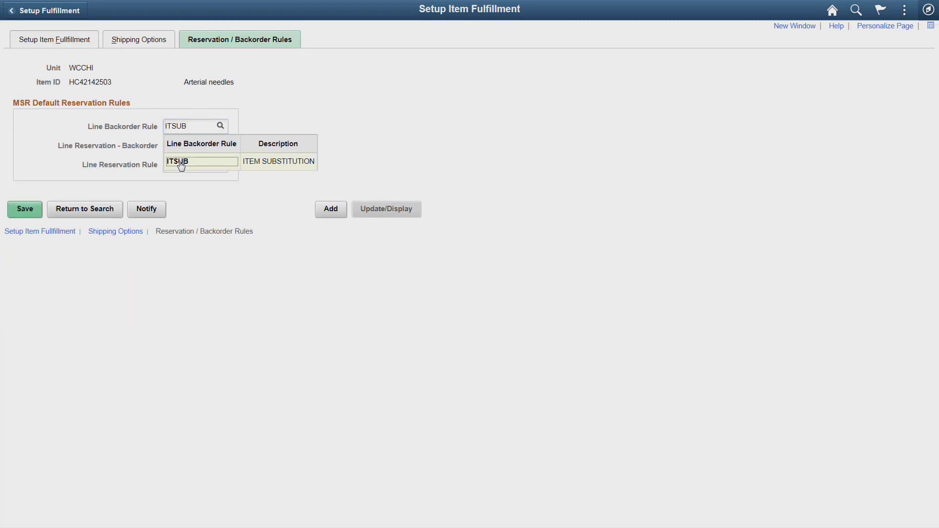
click(179, 160)
click(25, 209)
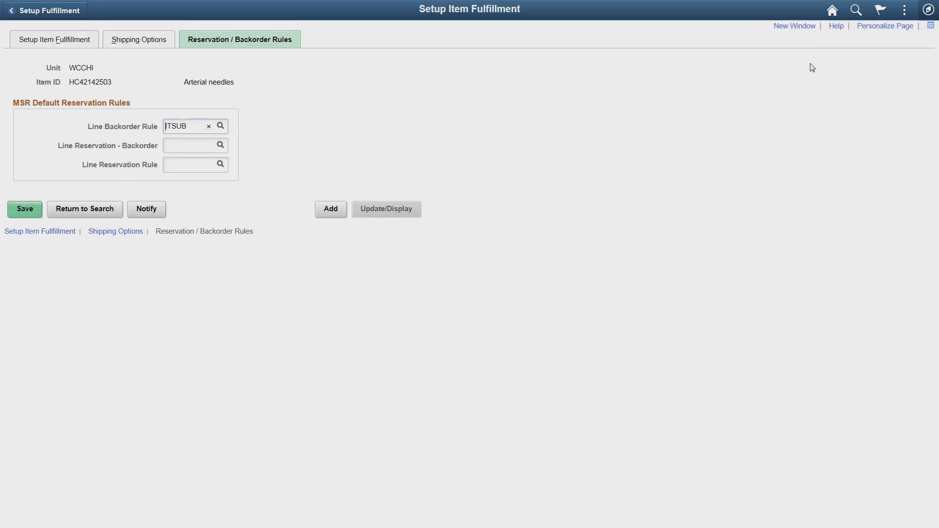
Go to the Create/Update Stock Request page under Stock Requests.
click(928, 11)
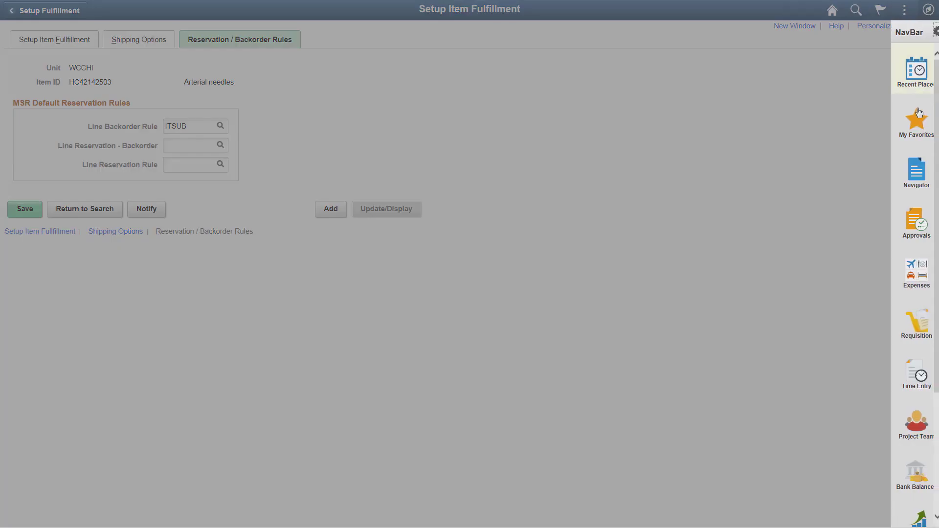
click(914, 181)
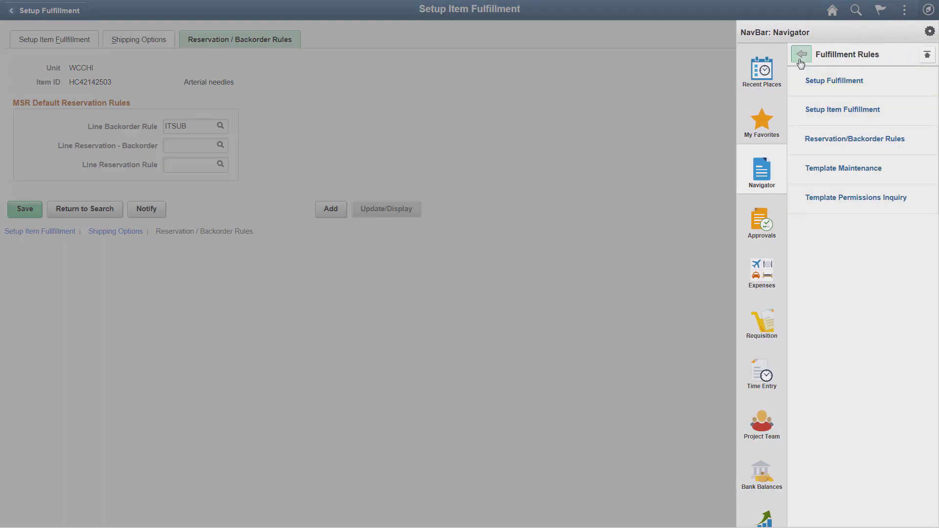
click(802, 55)
click(818, 140)
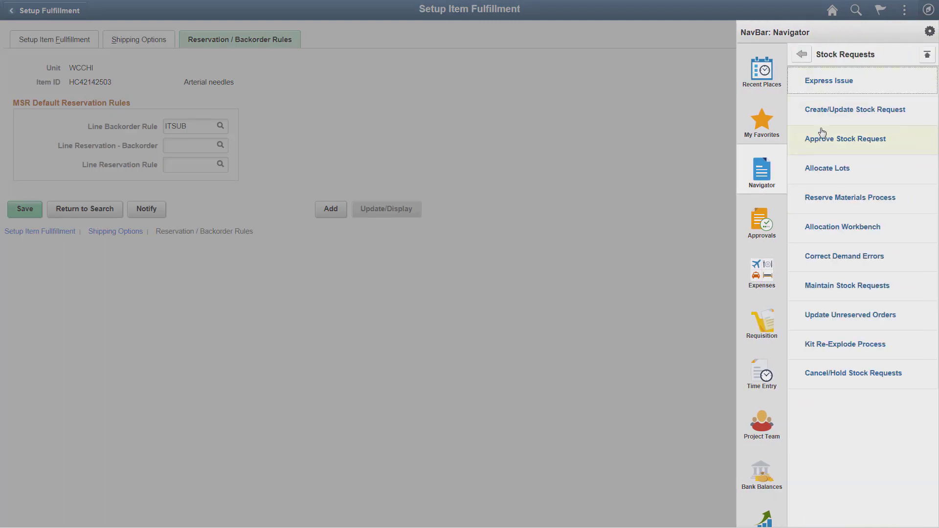
click(824, 117)
Add a new stock request for unit WCCHI with order sequence MSR.
click(64, 110)
text(WCCHI)
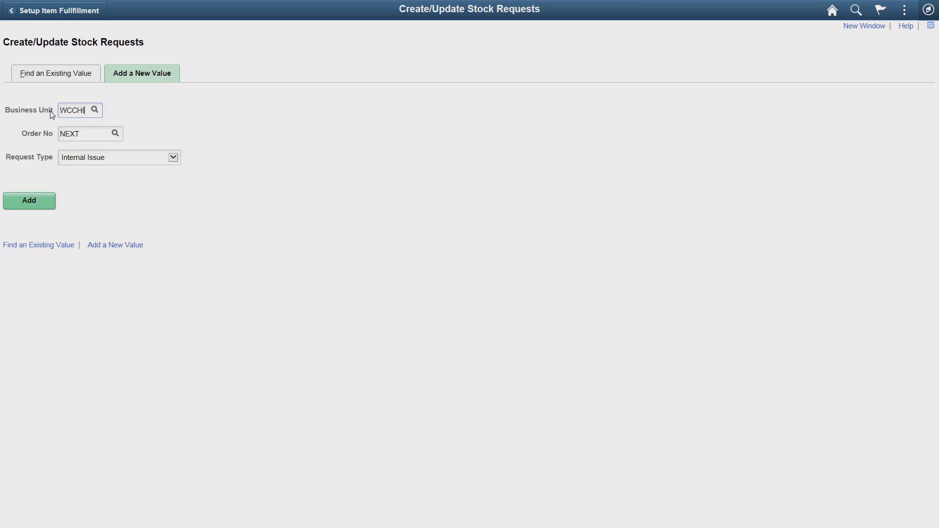
click(68, 145)
text(MSR)
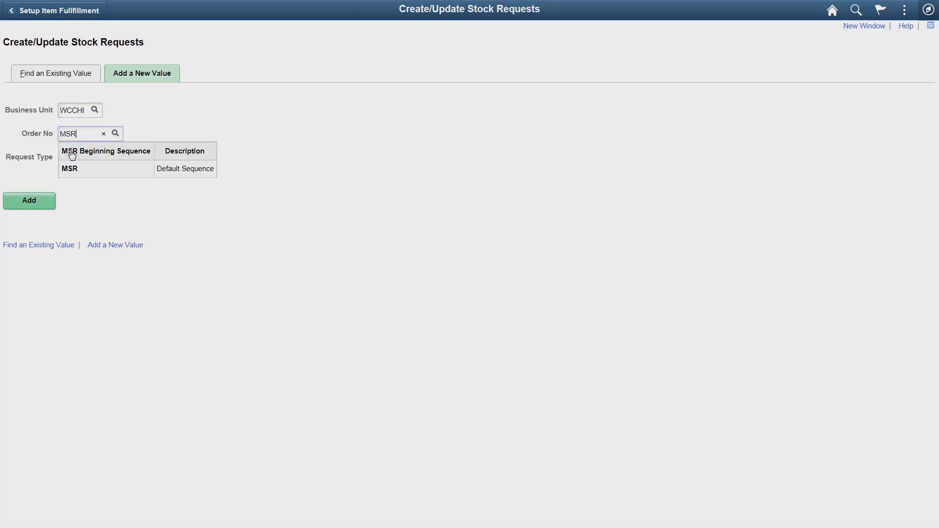
click(73, 169)
click(29, 201)
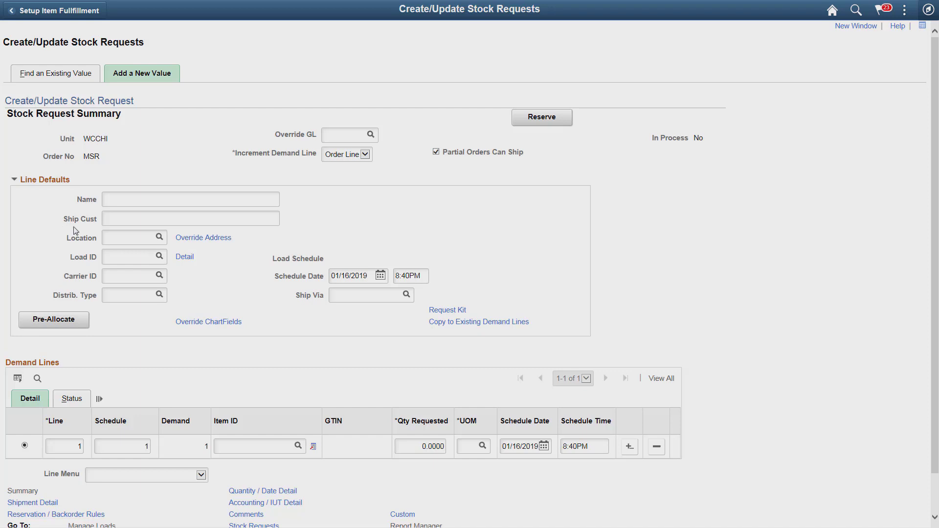
Set location WCCHI and a demand line for 10.00 PK of item HC42142503.
click(105, 238)
text(WCCHI)
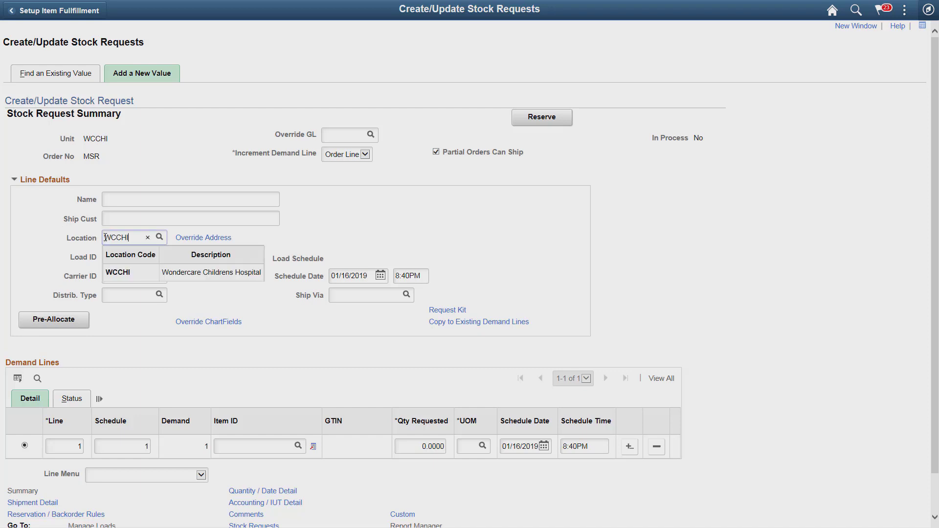
click(111, 272)
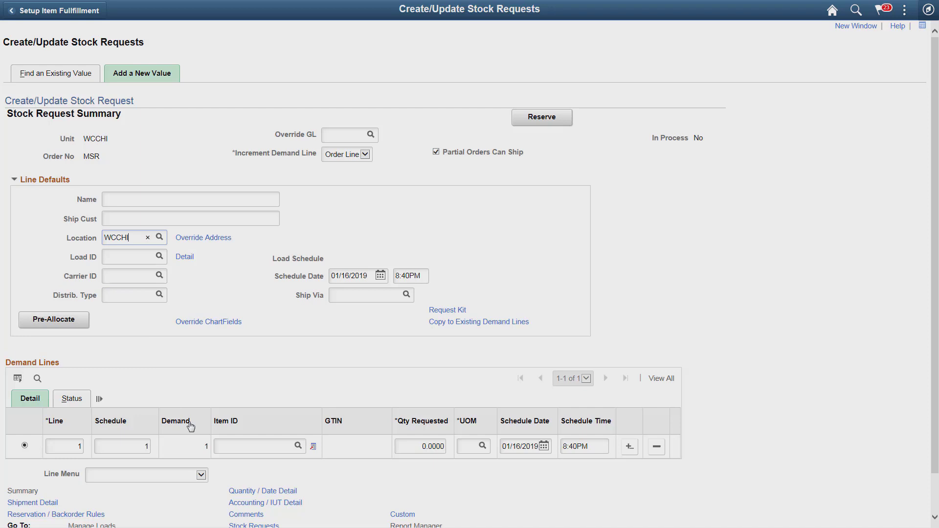
click(219, 448)
text(HC42142503)
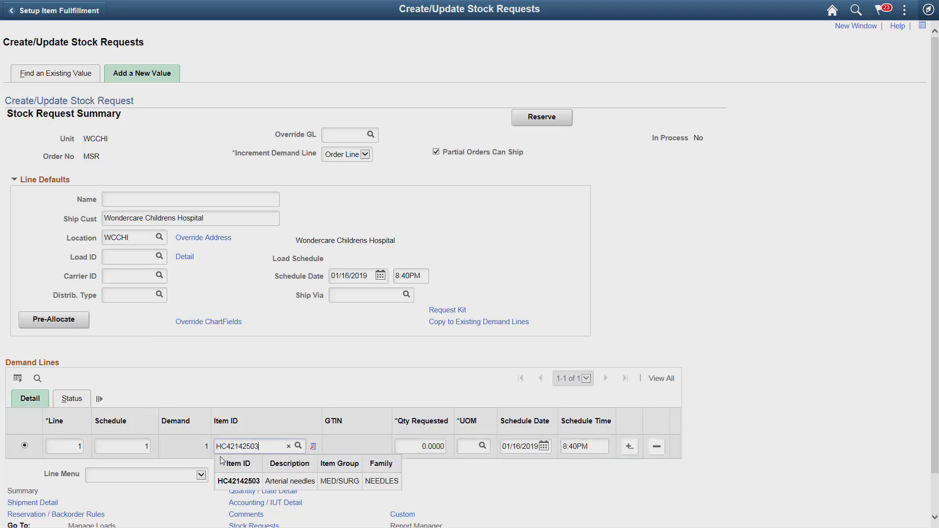
click(226, 483)
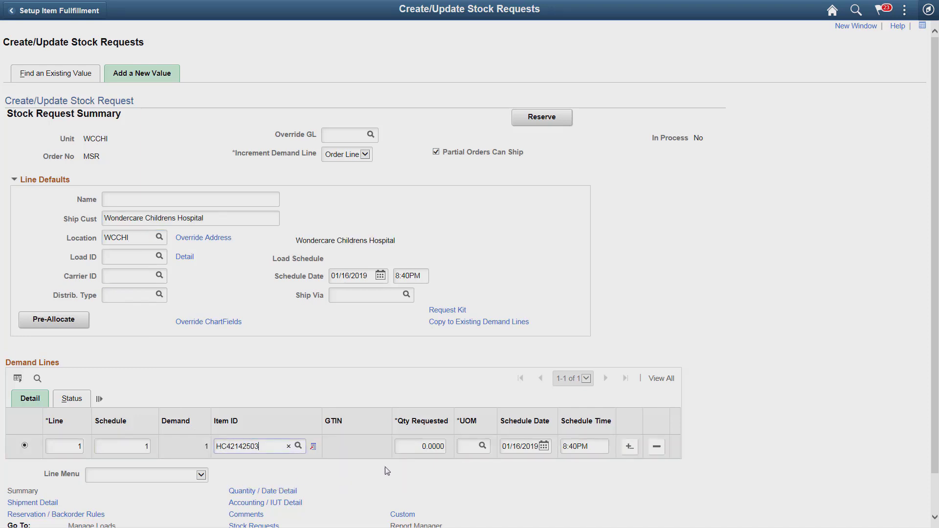
click(428, 446)
text(10.00)
click(462, 446)
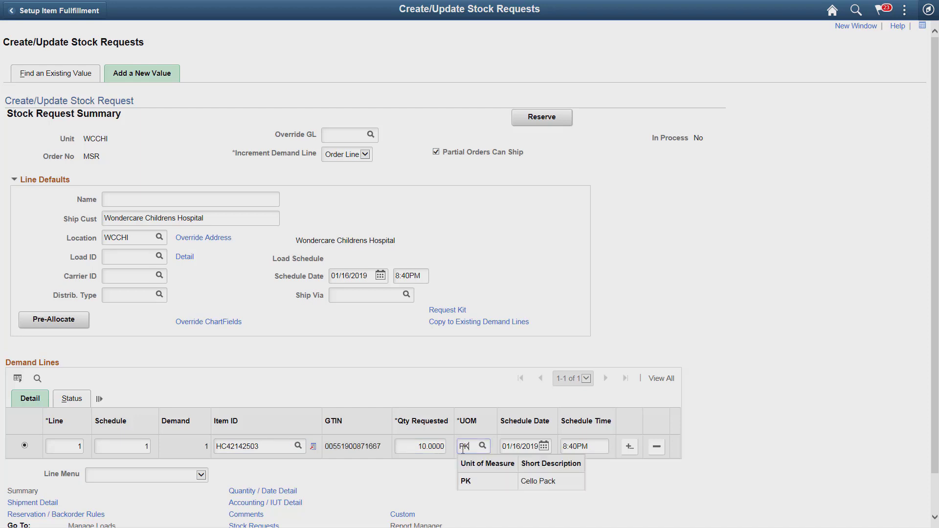
click(467, 483)
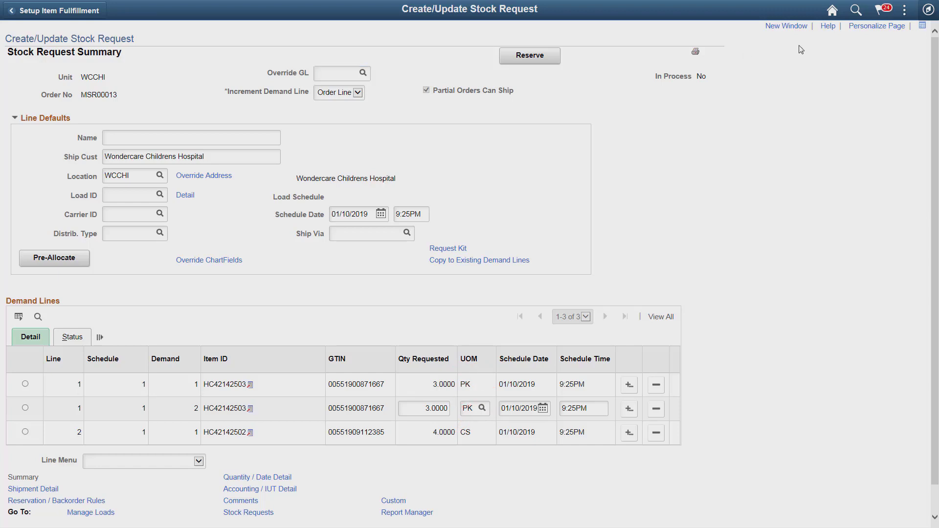
Go to Material Picking Feedback under Fulfill Stock Orders > Picking.
click(927, 10)
click(923, 173)
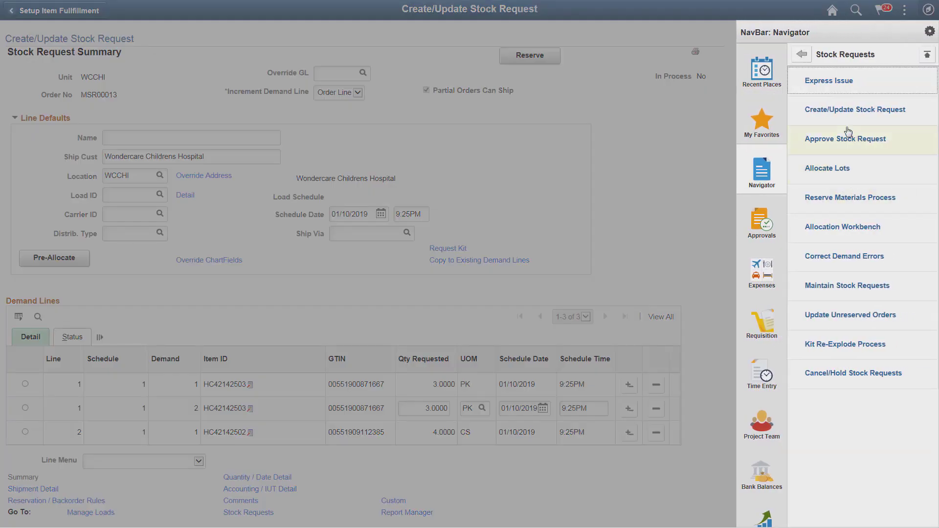
click(802, 54)
click(835, 172)
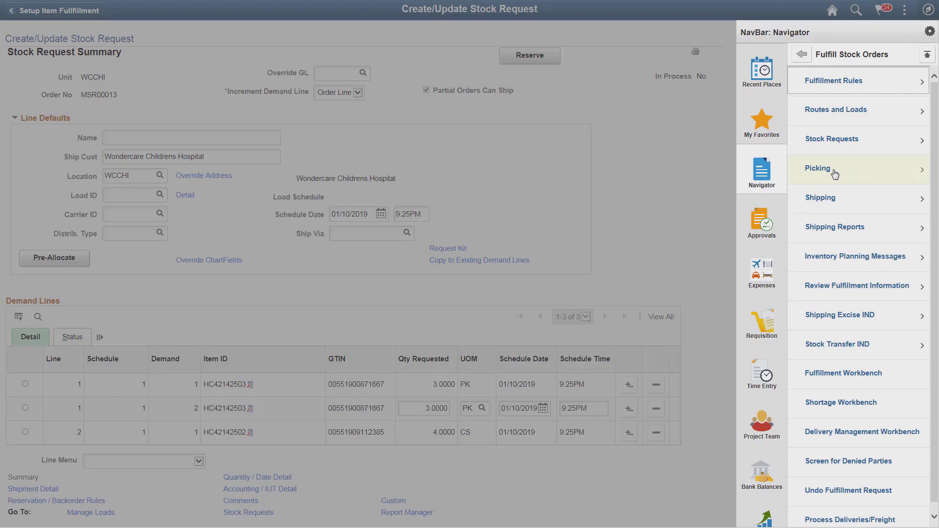
click(835, 172)
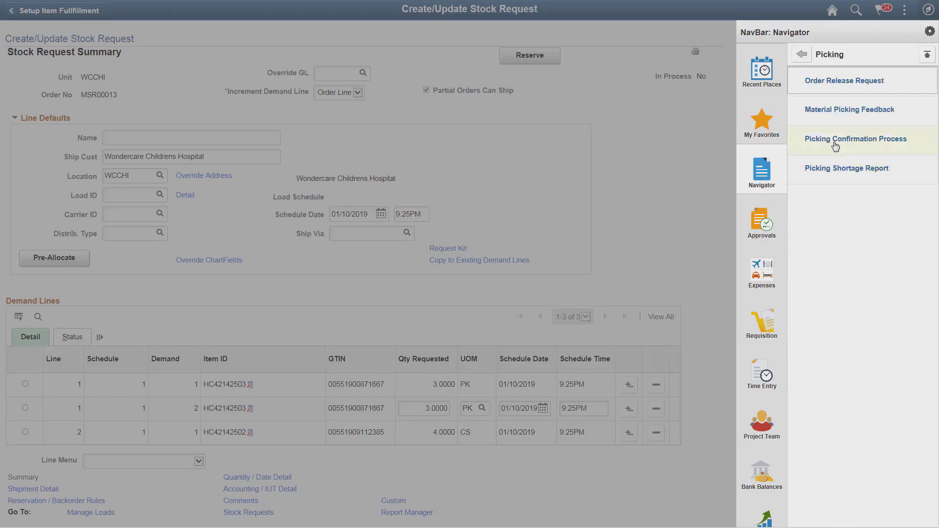
click(834, 110)
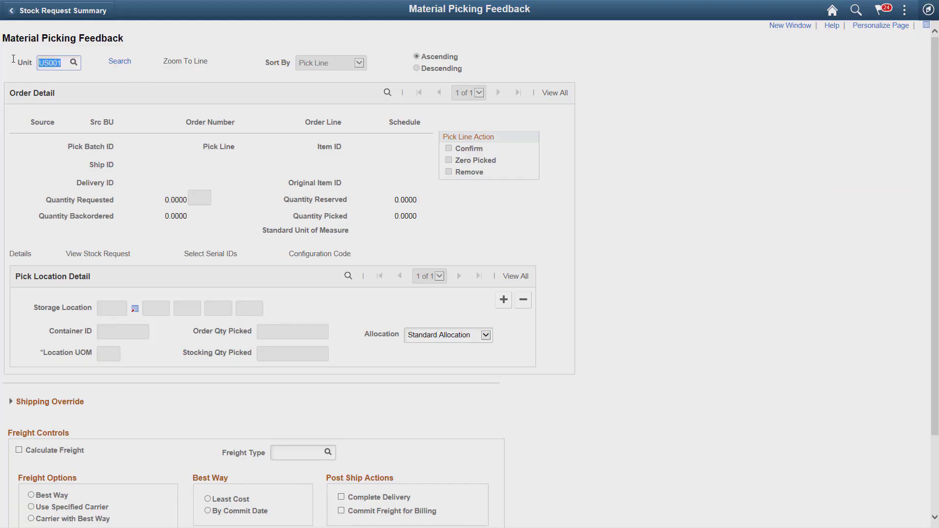
Load the pick lines for unit WCCHI, showing order MSR00013.
text(WCCHI)
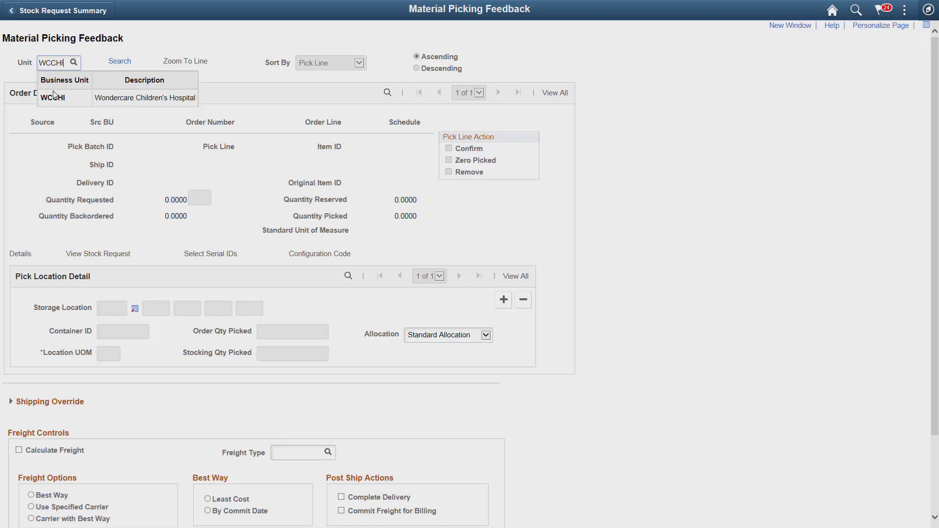
click(57, 99)
click(113, 62)
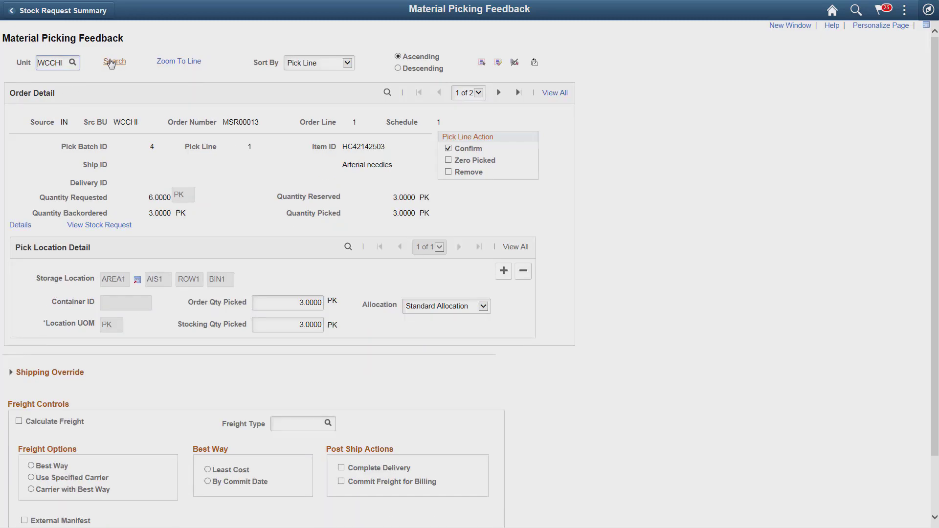